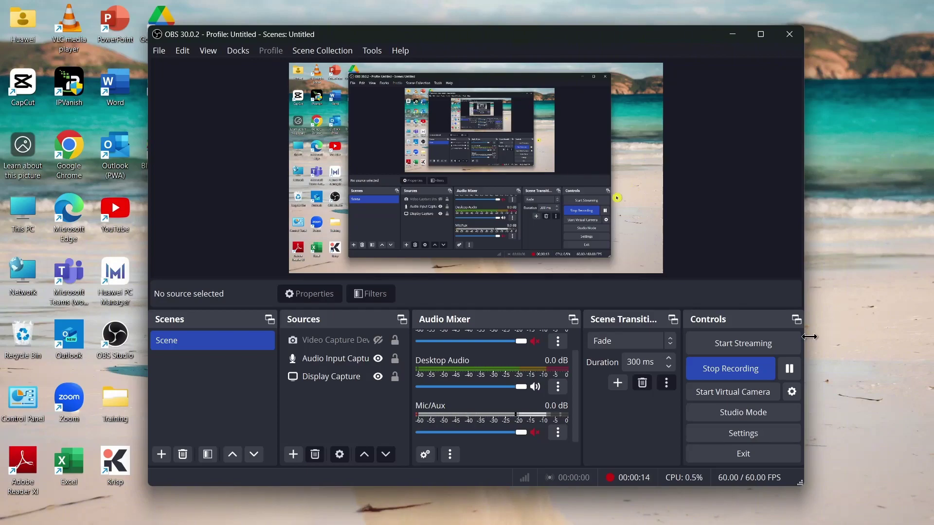
Step: Choose Twitch as the streaming service in Stream settings and start Connect Account
{"action": "left_click", "coordinate": [772, 442]}
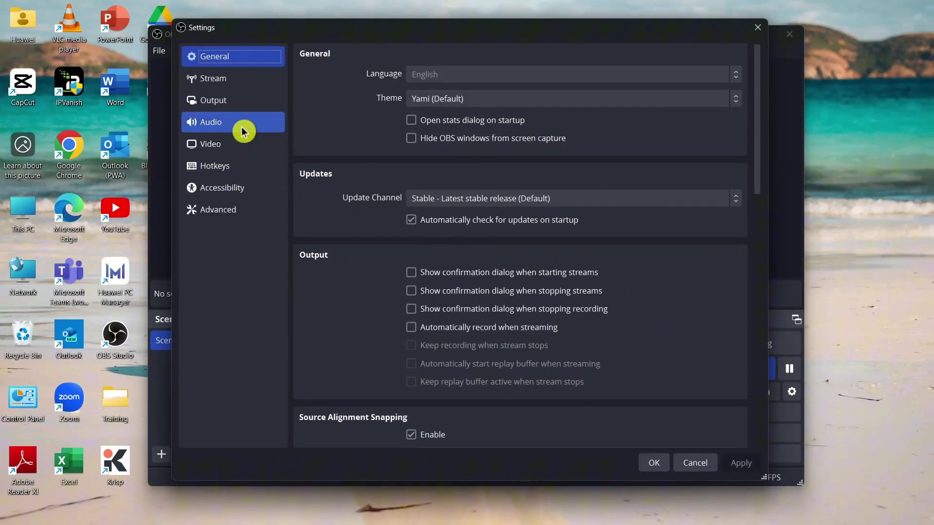
{"action": "left_click", "coordinate": [219, 79]}
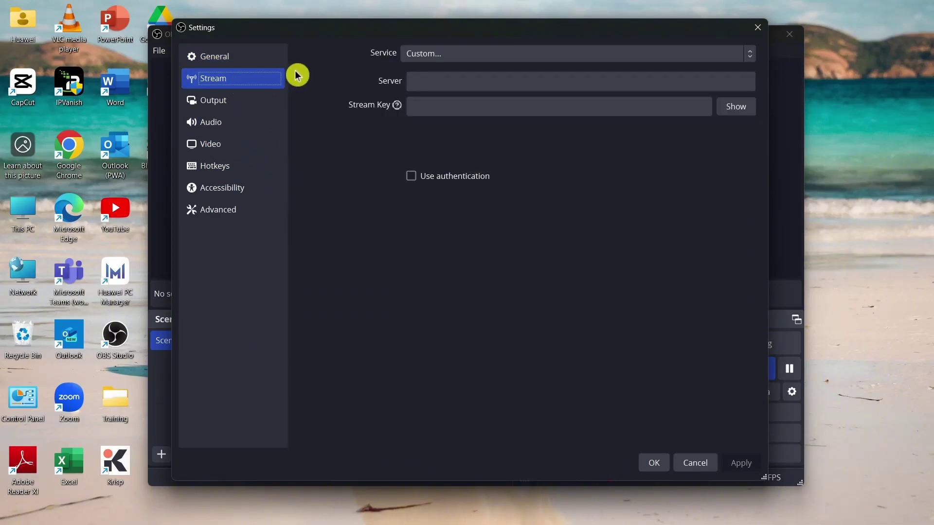
{"action": "left_click", "coordinate": [431, 53]}
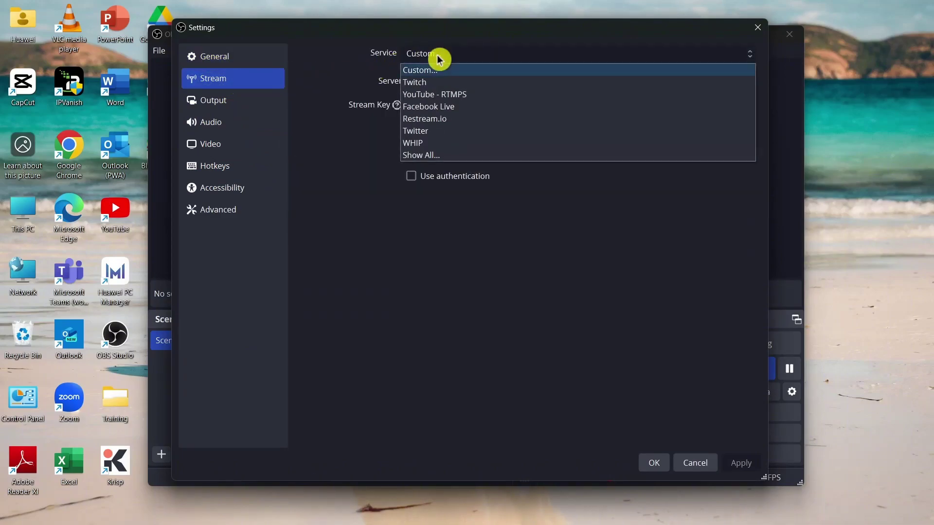
{"action": "left_click", "coordinate": [440, 82]}
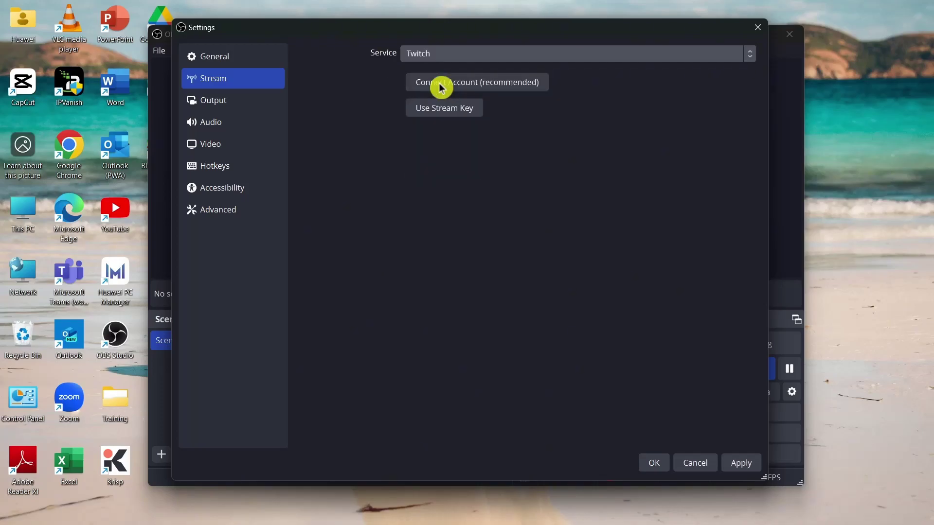
{"action": "left_click", "coordinate": [511, 82]}
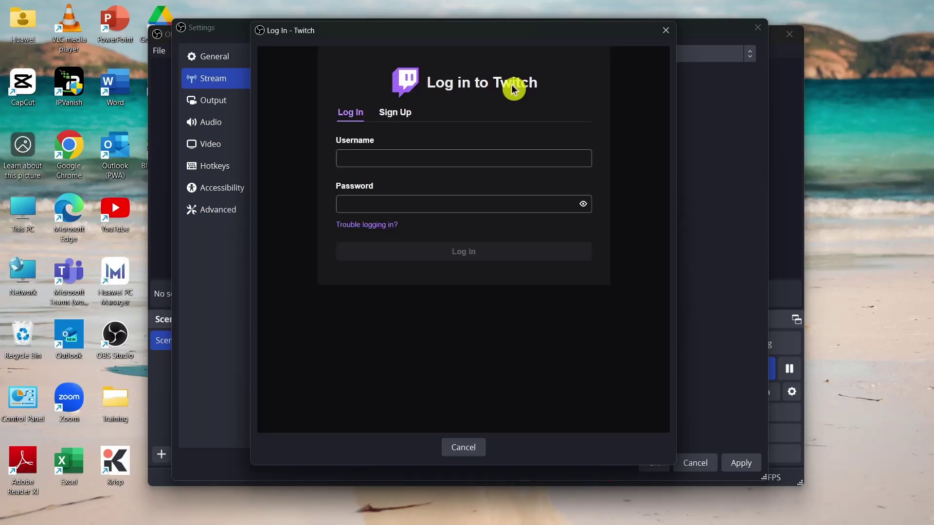
Step: Enter the Twitch username and pasted password, then log in
{"action": "left_click", "coordinate": [405, 158]}
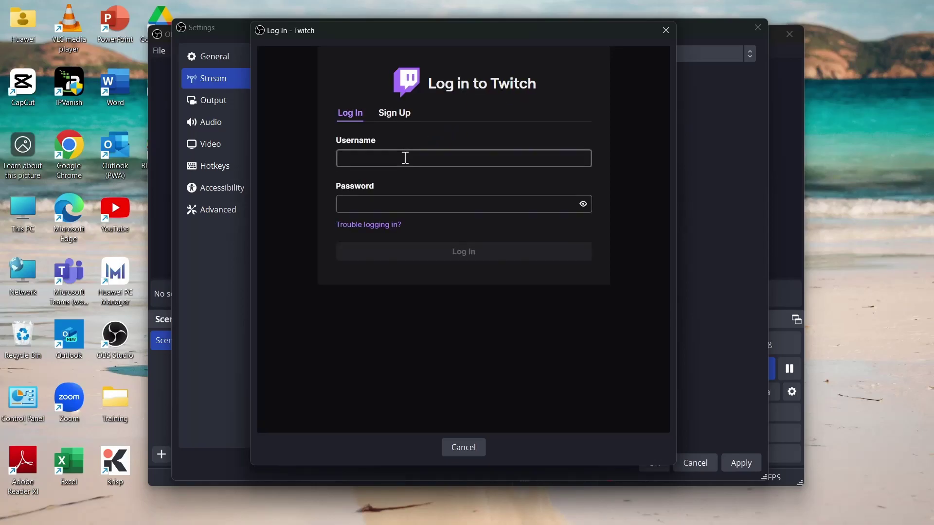
{"action": "left_click", "coordinate": [422, 159]}
{"action": "type", "text": "vhanbel"}
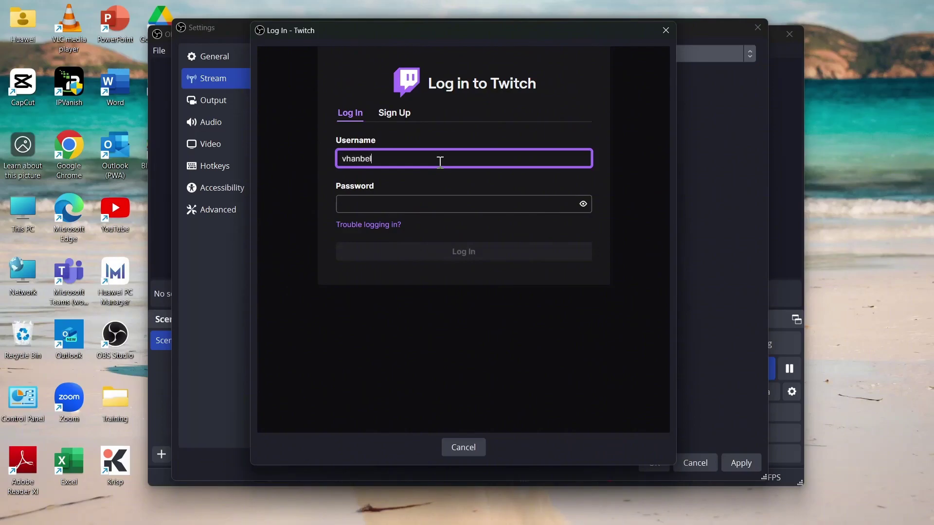
{"action": "type", "text": "2024"}
{"action": "key", "text": "Tab"}
{"action": "key", "text": "ctrl+v"}
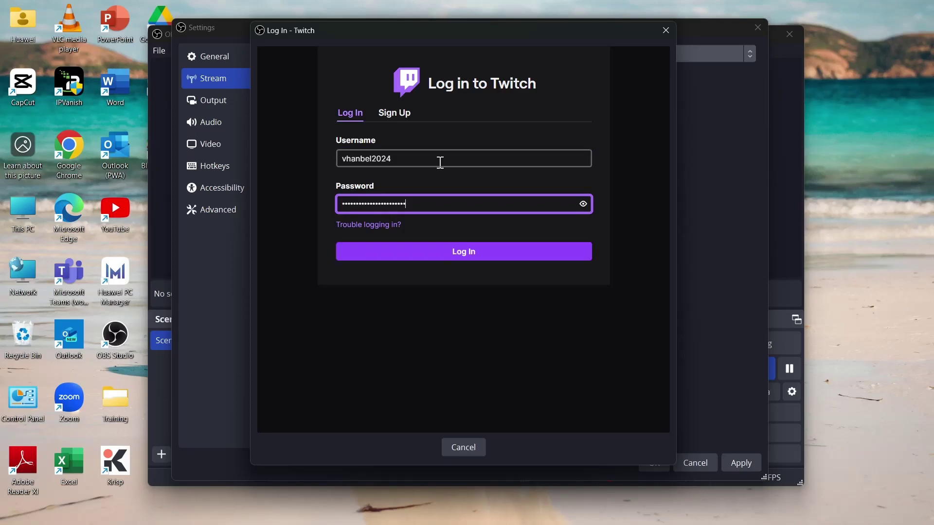
{"action": "left_click", "coordinate": [464, 252]}
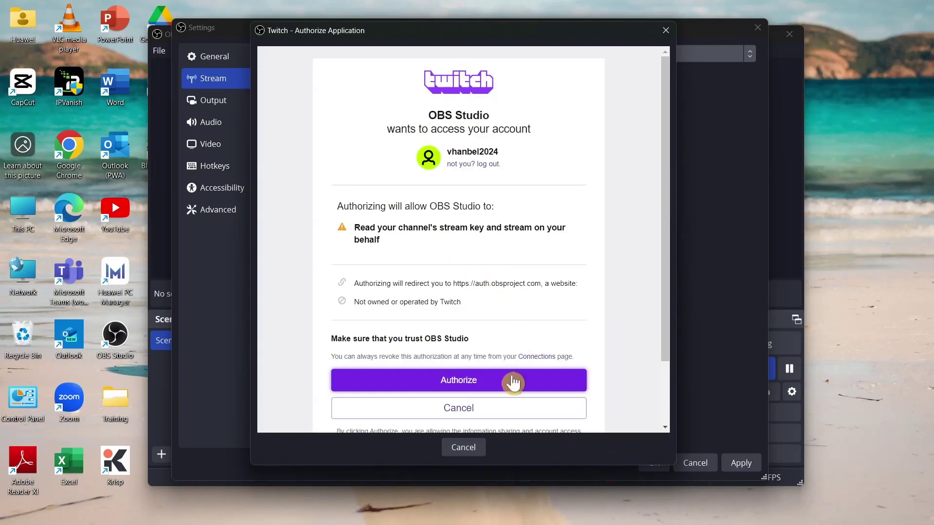
Step: Authorize OBS Studio in the Twitch Authorize Application window
{"action": "left_click", "coordinate": [513, 379]}
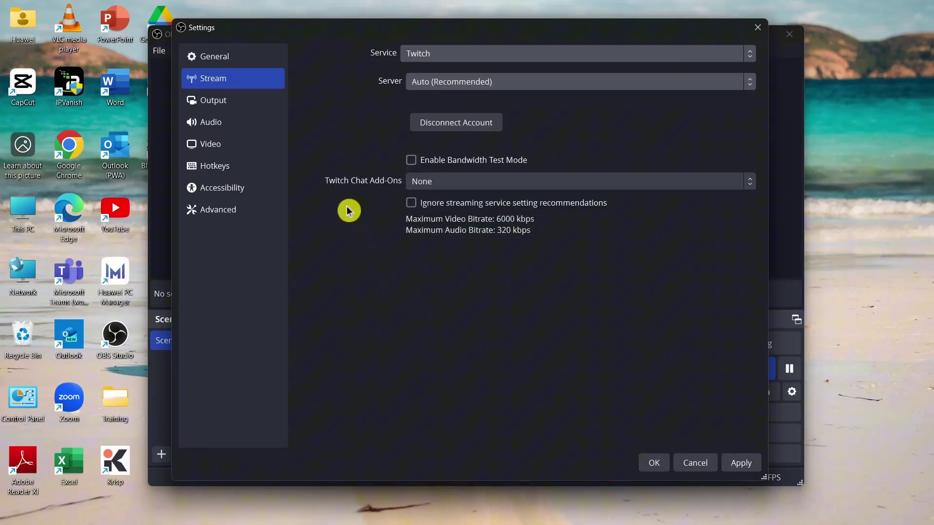
Step: Set Twitch Chat Add-Ons to BetterTTV and FrankerFaceZ, then apply and save
{"action": "left_click", "coordinate": [453, 186]}
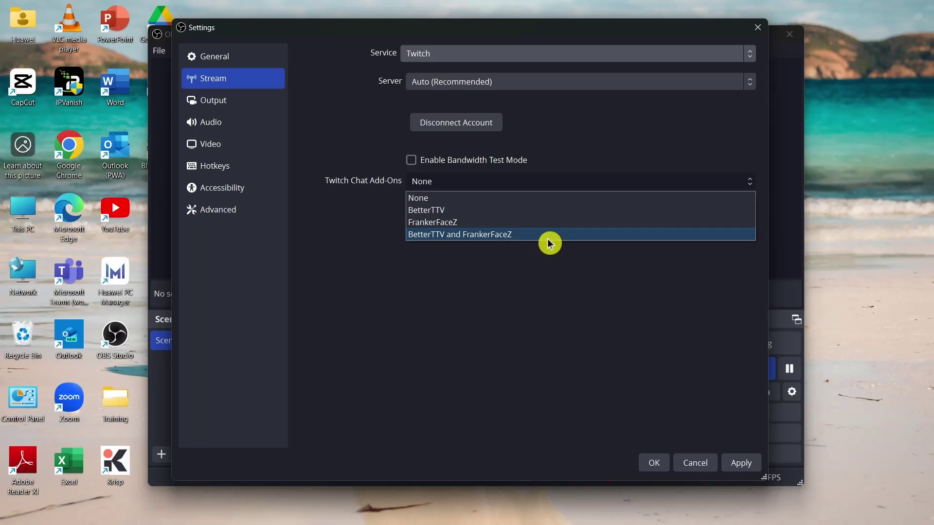
{"action": "left_click", "coordinate": [548, 236]}
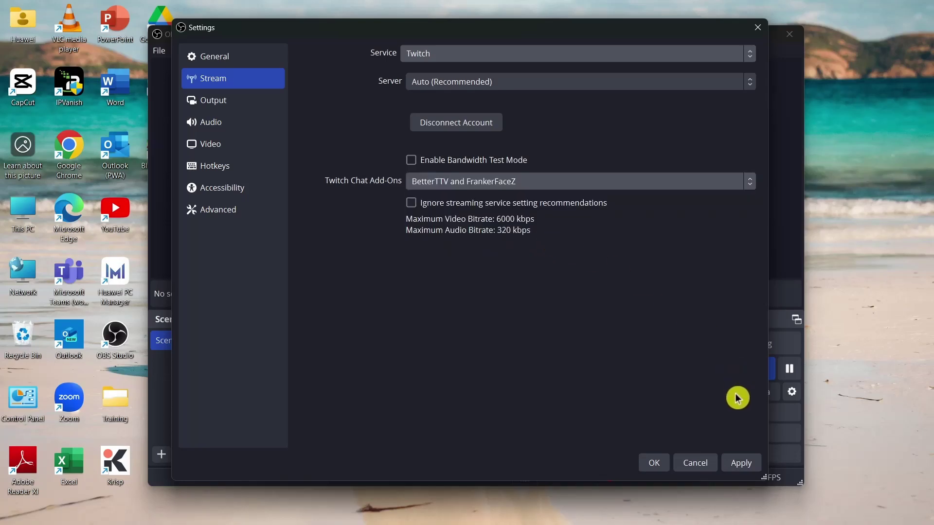
{"action": "left_click", "coordinate": [742, 462]}
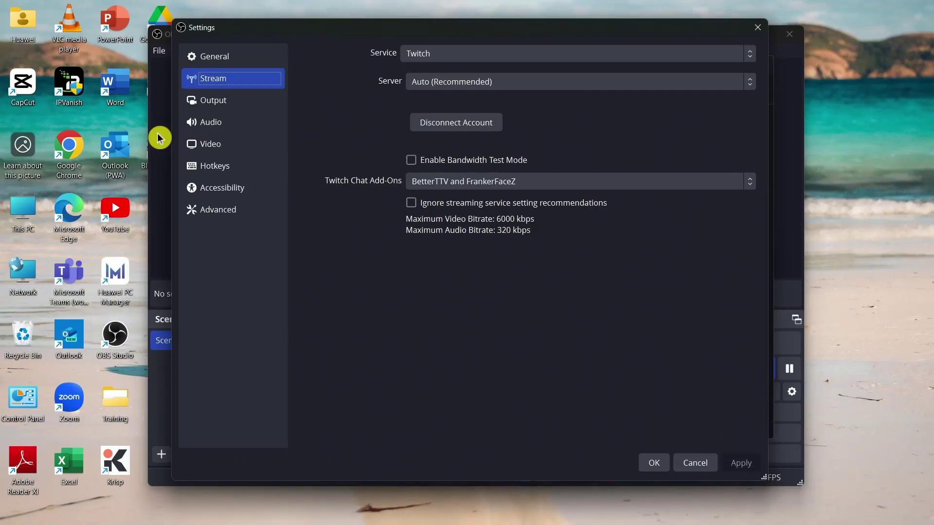
{"action": "left_click", "coordinate": [654, 462]}
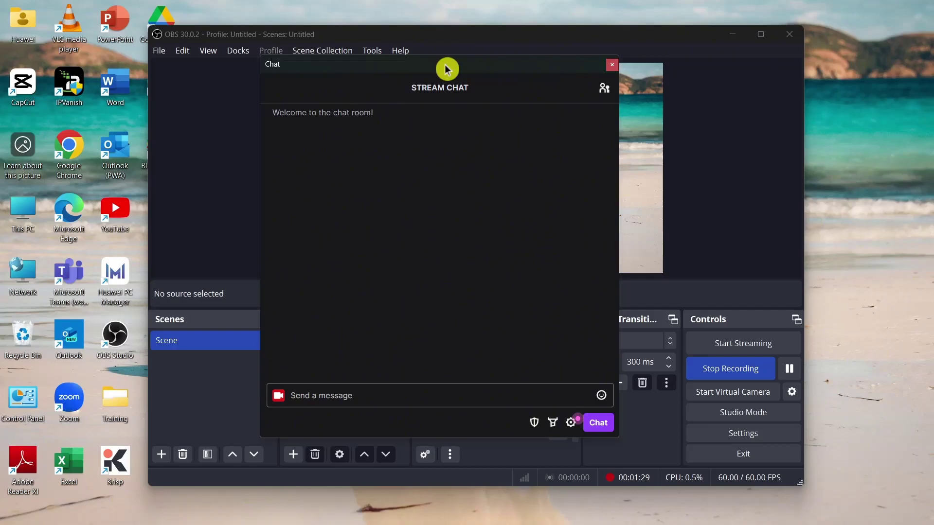
Step: Open the chat emote picker to show Twitch global emotes like OpieOP
{"action": "left_click", "coordinate": [603, 395]}
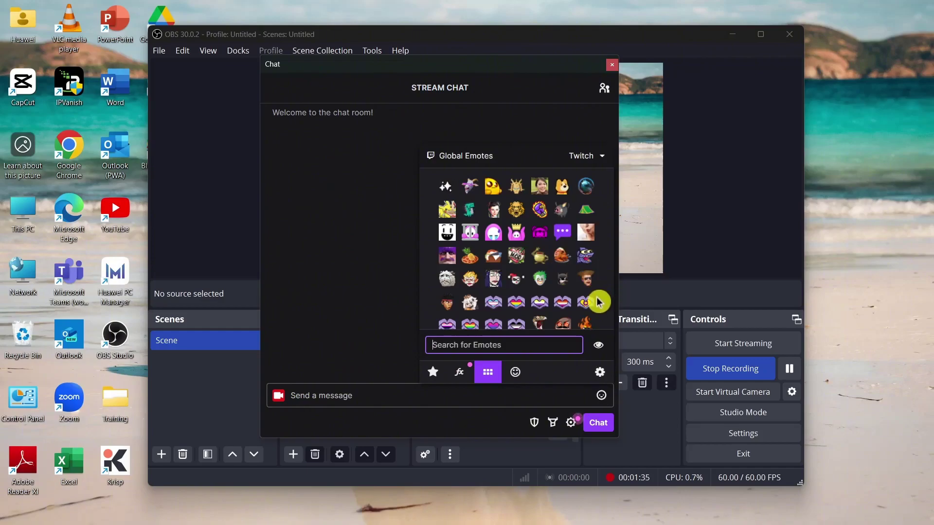
{"action": "scroll", "coordinate": [548, 285], "scroll_direction": "down", "scroll_amount": 3}
{"action": "scroll", "coordinate": [547, 285], "scroll_direction": "down", "scroll_amount": 3}
{"action": "scroll", "coordinate": [547, 285], "scroll_direction": "down", "scroll_amount": 3}
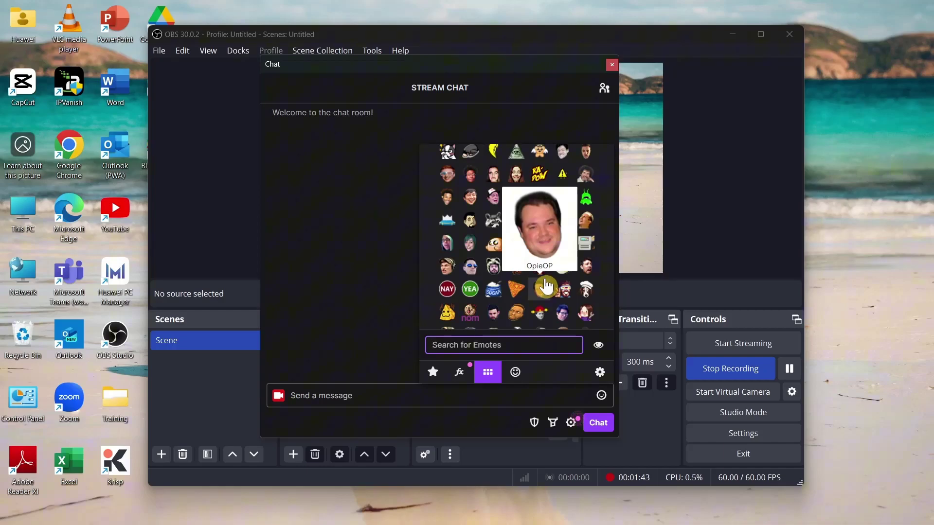
Step: Close the emote picker, then reach FrankerFaceZ Control Center via Non-Mod chat settings
{"action": "left_click", "coordinate": [362, 183]}
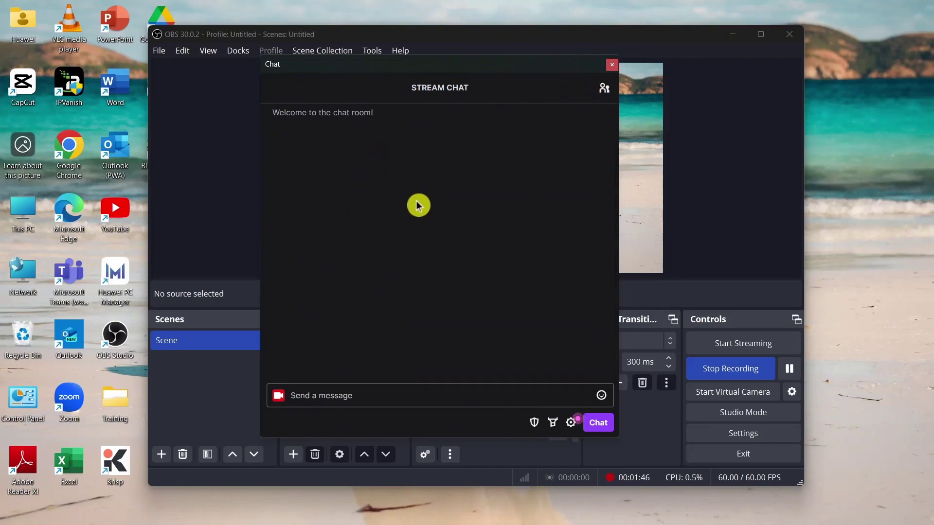
{"action": "left_click", "coordinate": [571, 423]}
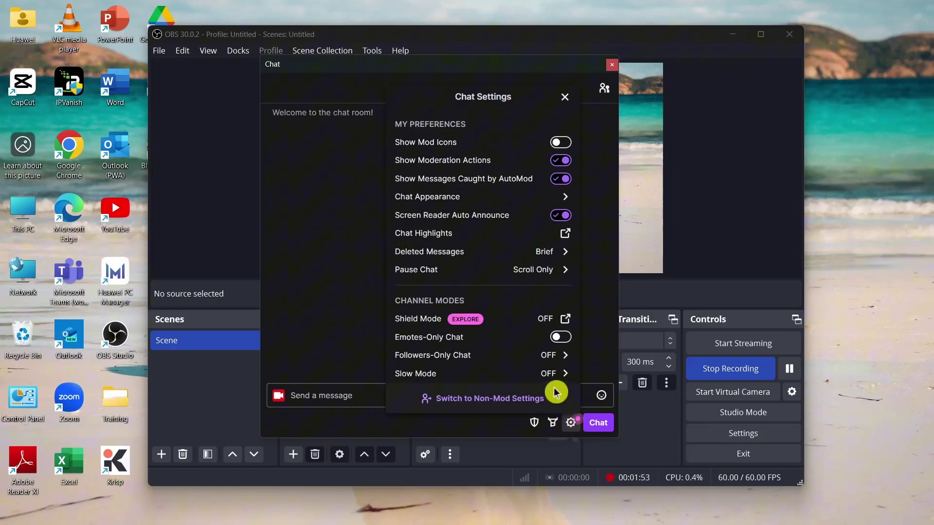
{"action": "left_click", "coordinate": [503, 401]}
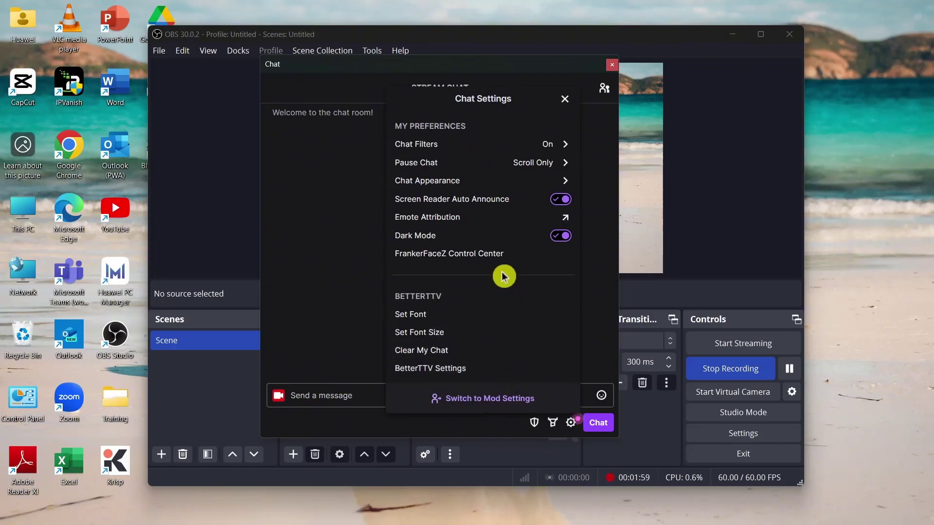
{"action": "left_click", "coordinate": [499, 257]}
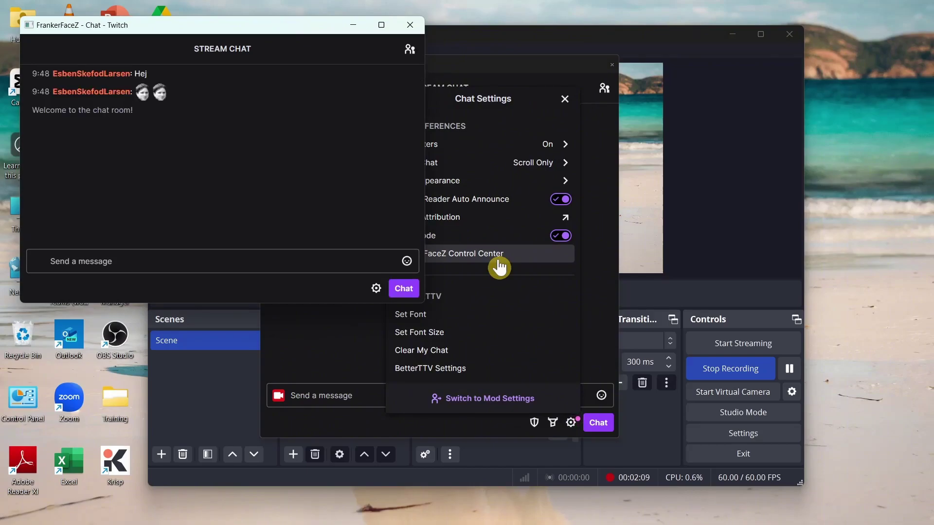
Step: Enable the 7TV Emotes add-on from the FrankerFaceZ Add-Ons list
{"action": "left_click", "coordinate": [499, 257]}
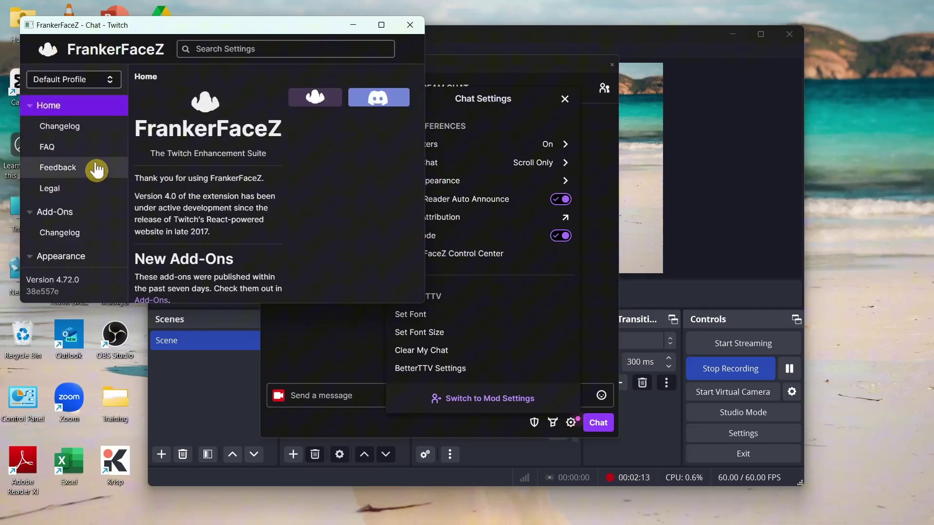
{"action": "left_click", "coordinate": [99, 214]}
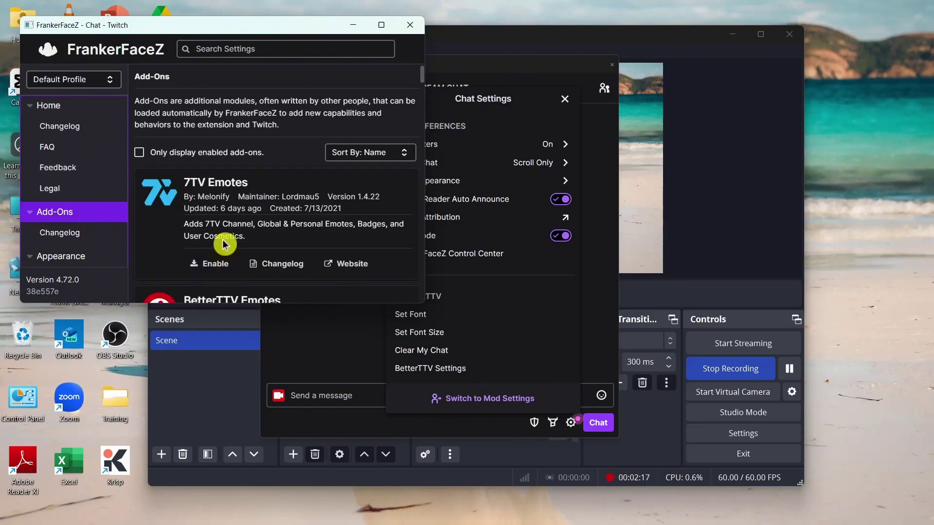
{"action": "left_click_drag", "start_coordinate": [184, 187], "coordinate": [248, 185]}
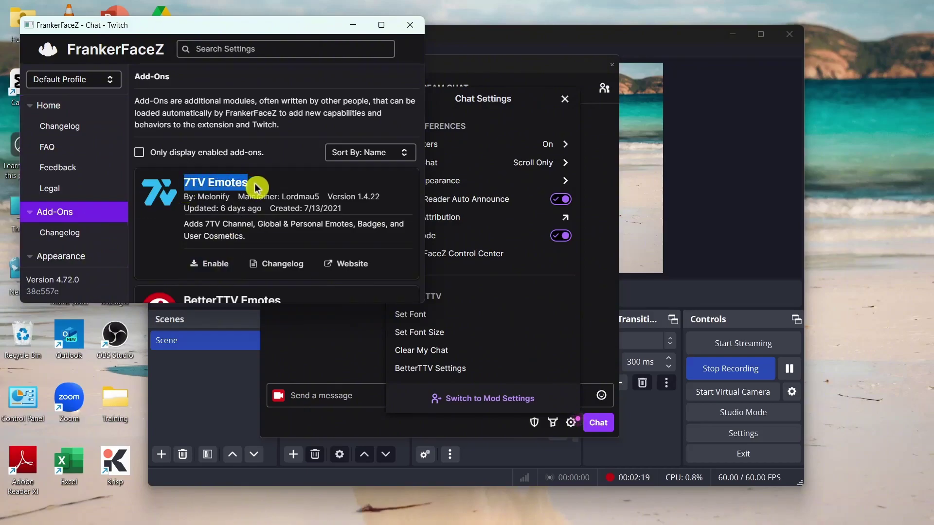
{"action": "left_click", "coordinate": [210, 268]}
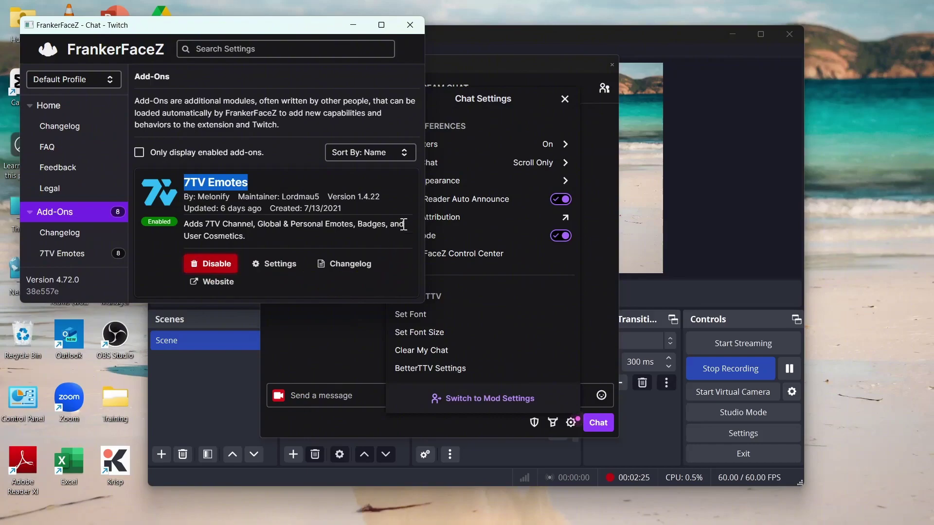
Step: Close FrankerFaceZ and Chat Settings, then reopen the emote picker showing 7TV Global Emotes
{"action": "left_click", "coordinate": [410, 25]}
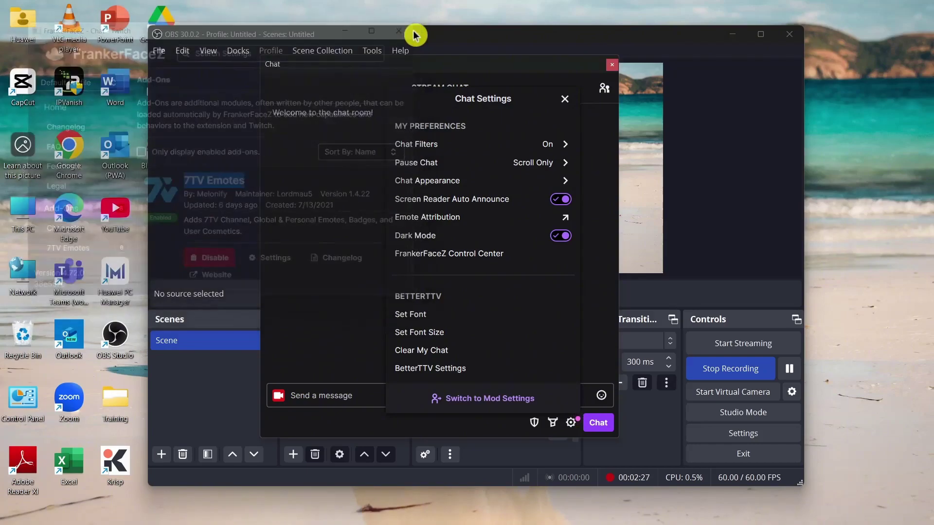
{"action": "left_click", "coordinate": [564, 98]}
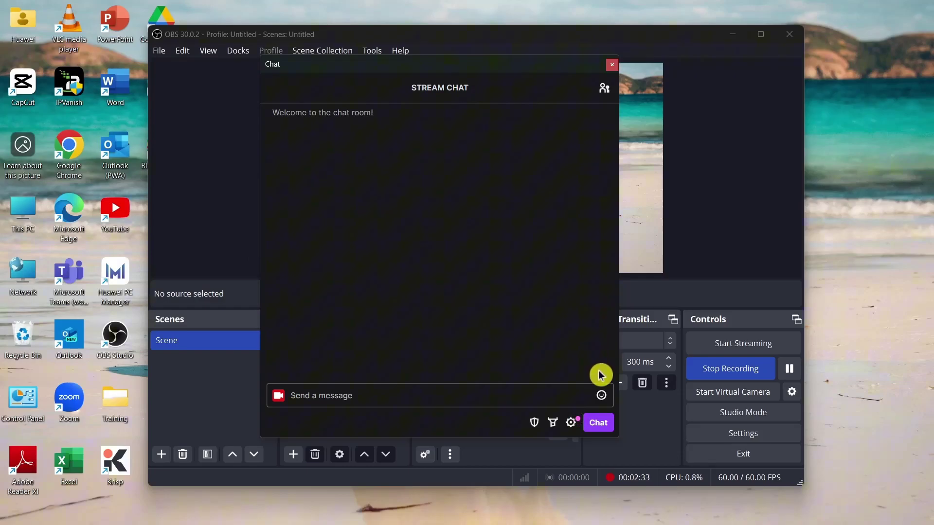
{"action": "left_click", "coordinate": [603, 398]}
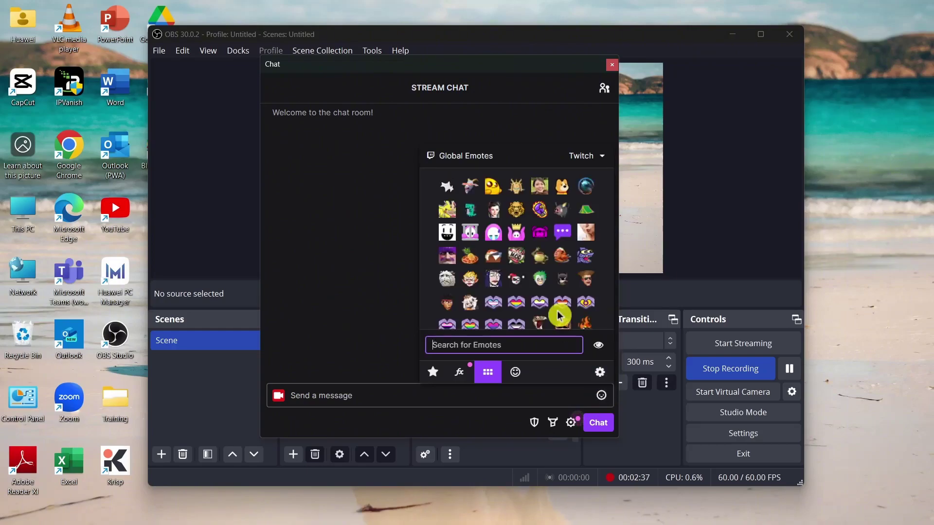
{"action": "scroll", "coordinate": [533, 262], "scroll_direction": "down", "scroll_amount": 10}
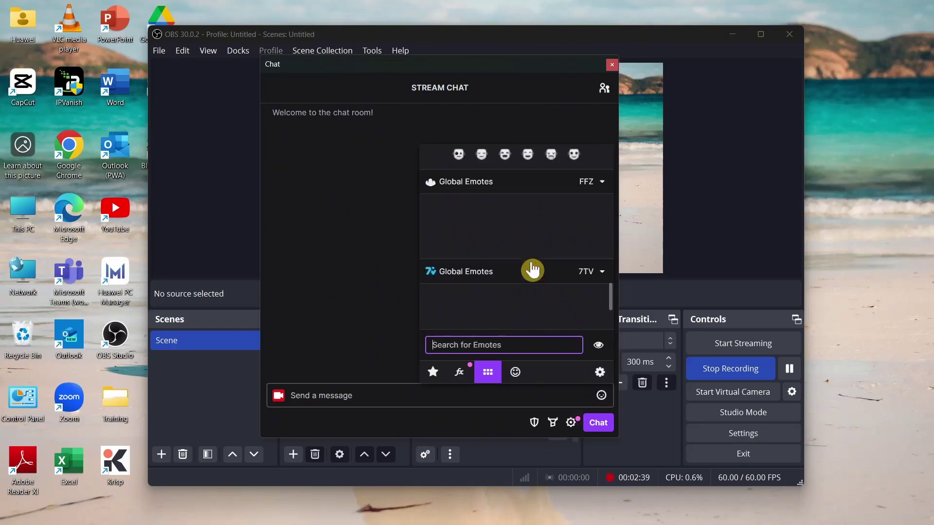
{"action": "scroll", "coordinate": [533, 263], "scroll_direction": "up", "scroll_amount": 3}
{"action": "scroll", "coordinate": [533, 263], "scroll_direction": "down", "scroll_amount": 3}
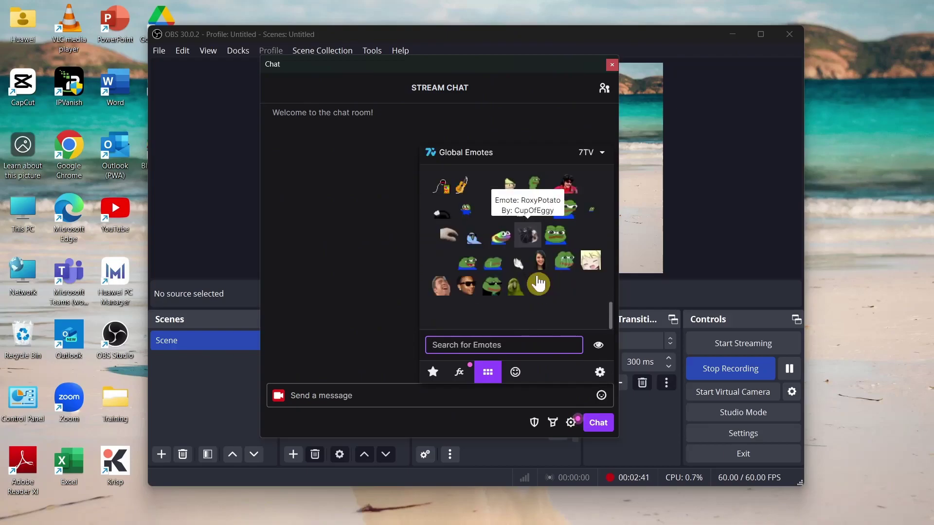